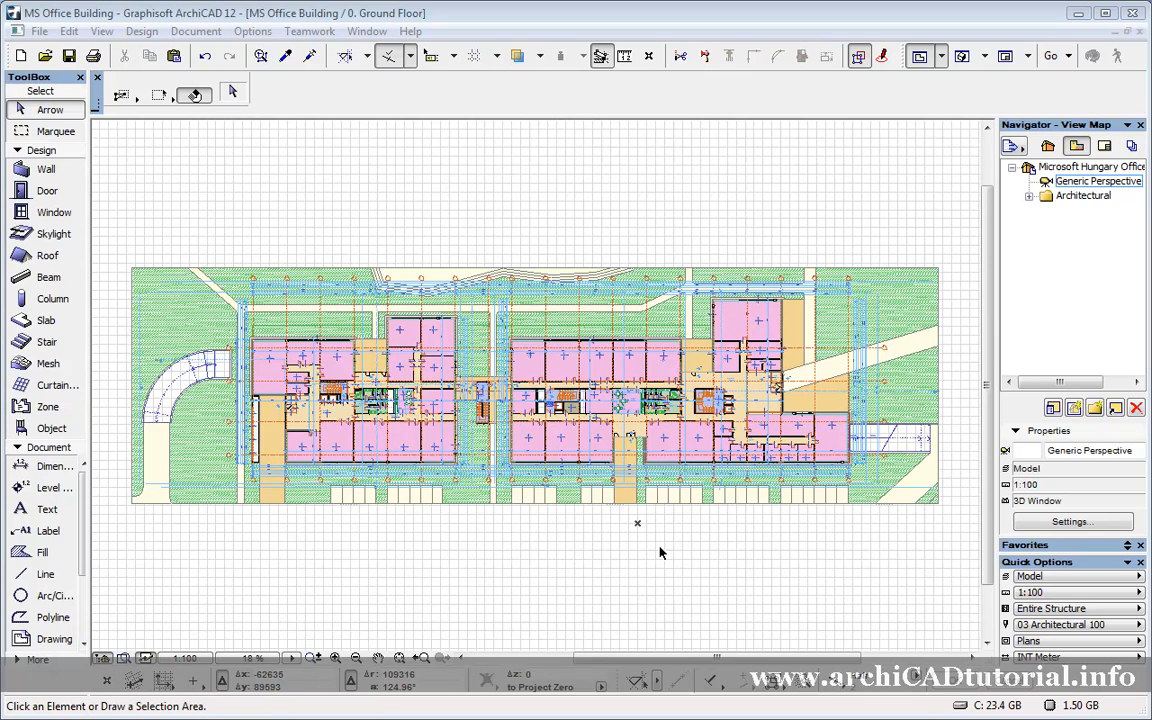
# Examine the origin marker below the building on the ground floor plan and in the Generic Perspective 3D view.
pyautogui.scroll(5, 645, 533)
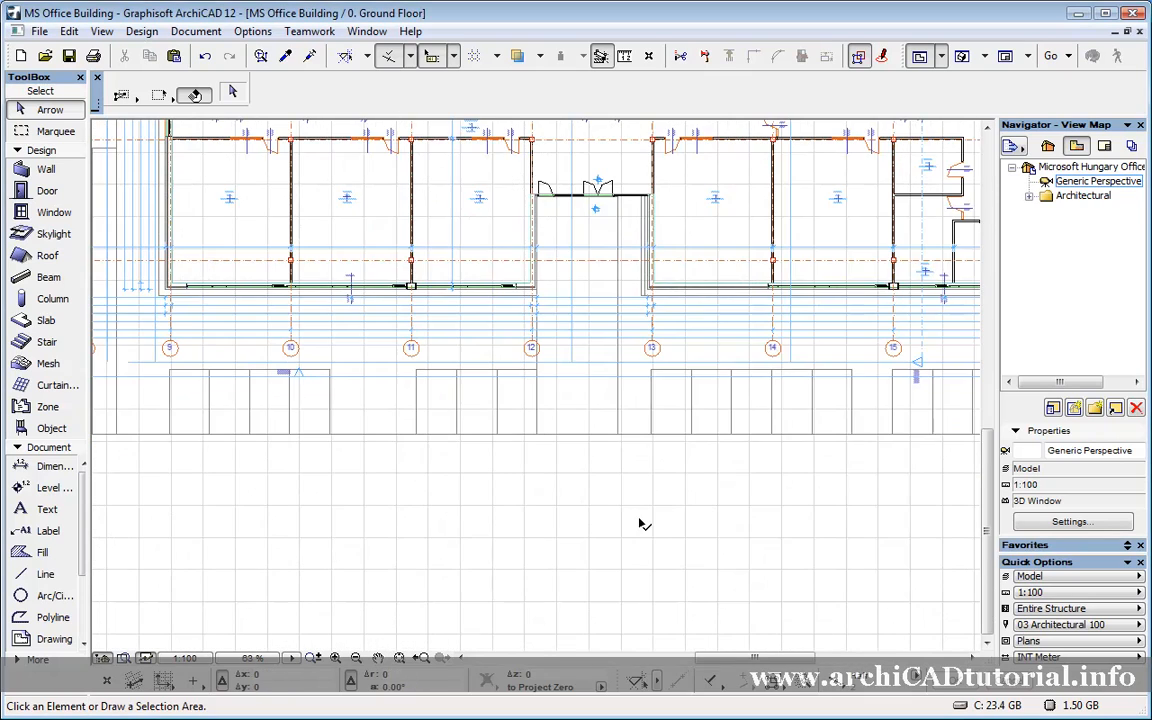
pyautogui.scroll(1, 630, 513)
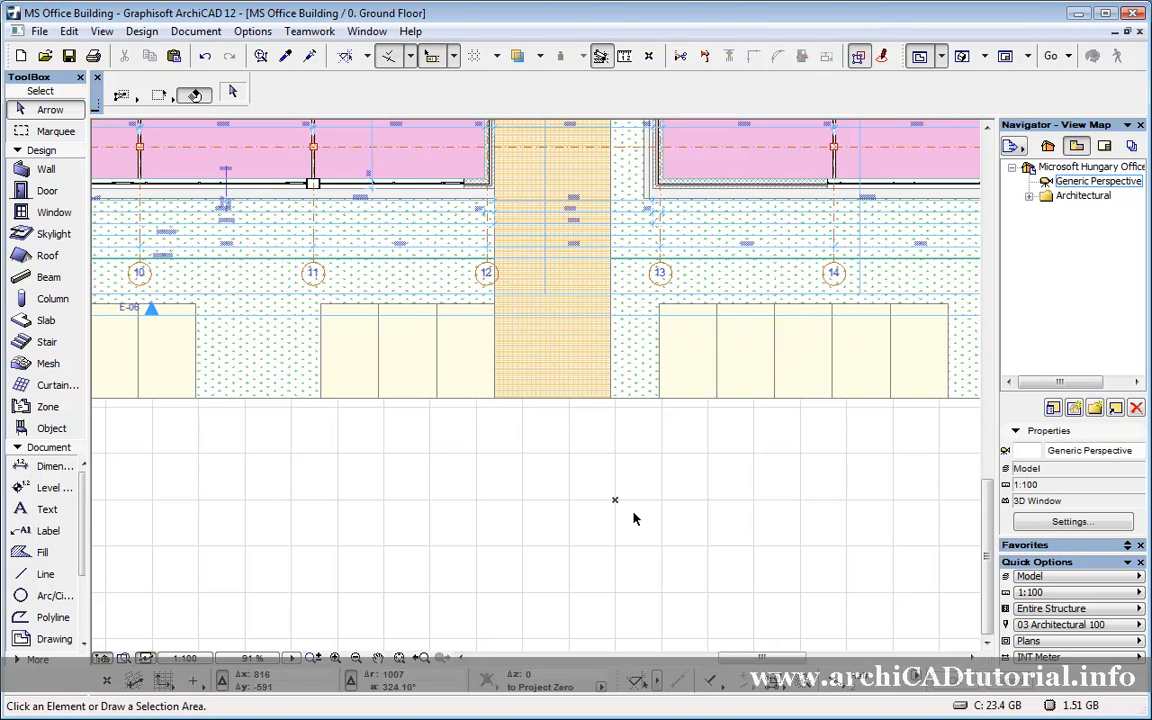
pyautogui.scroll(4, 633, 518)
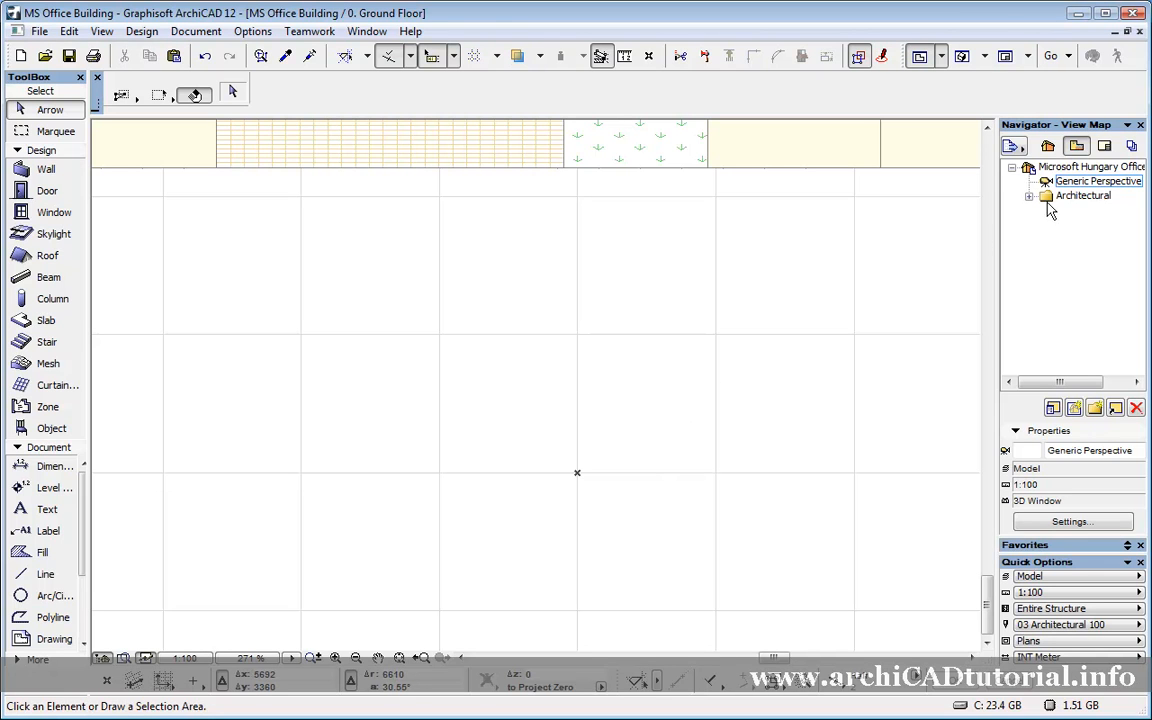
pyautogui.doubleClick(1097, 181)
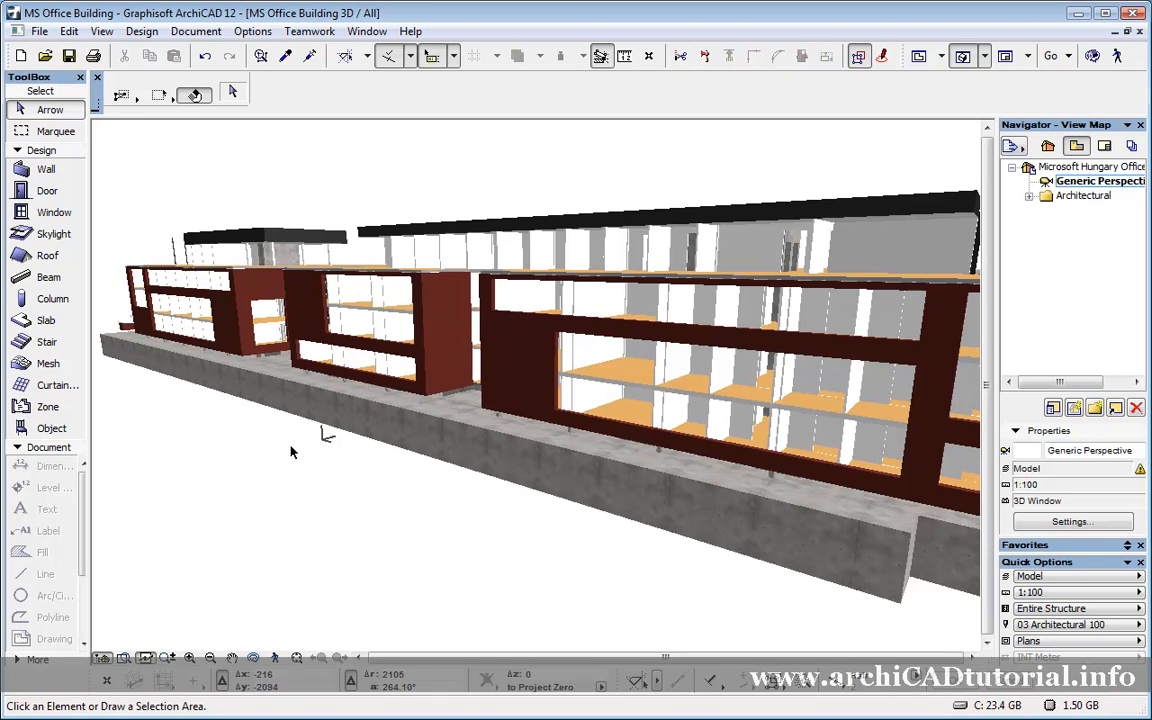
pyautogui.scroll(6, 300, 460)
pyautogui.scroll(-4, 317, 468)
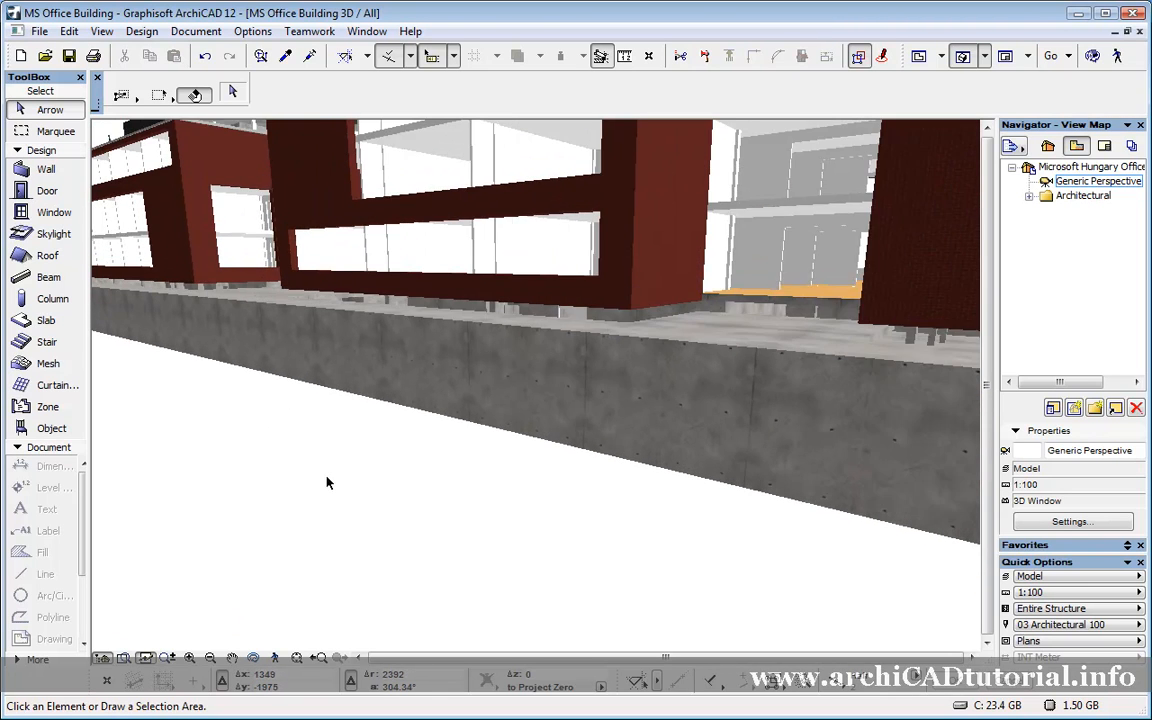
pyautogui.moveTo(493, 404); pyautogui.dragTo(525, 437)
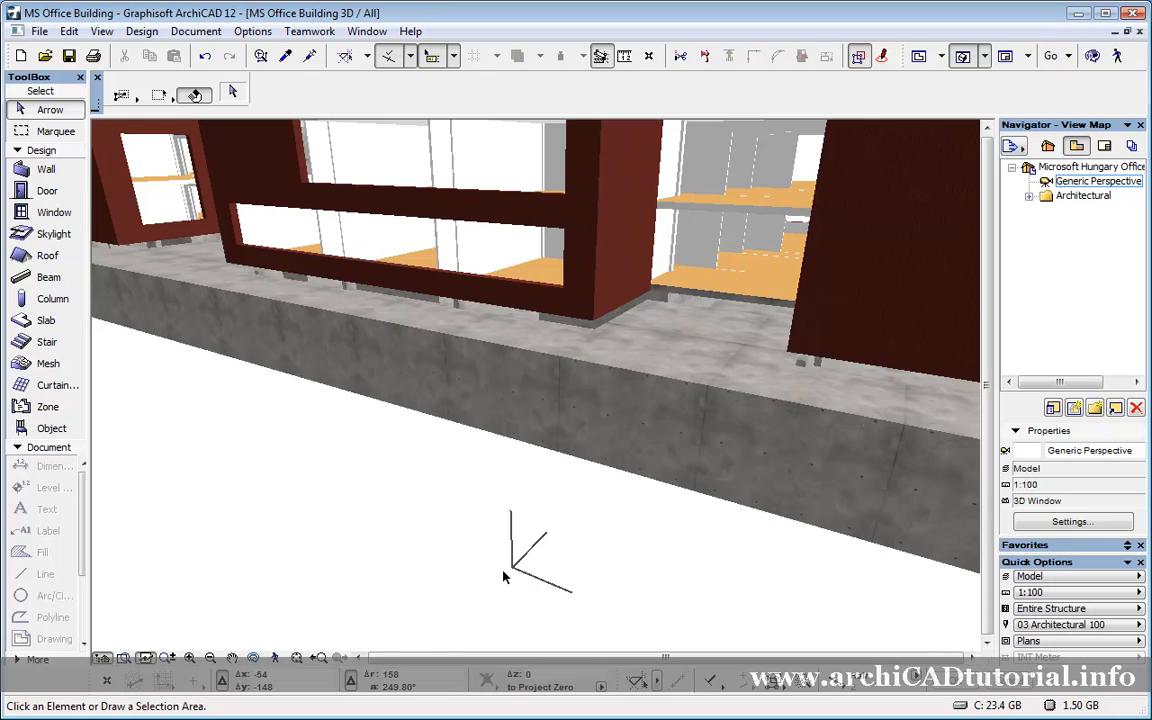
# Return to the ground floor plan and examine the origin markers around the parking spaces near grid line 13.
pyautogui.press('F2')
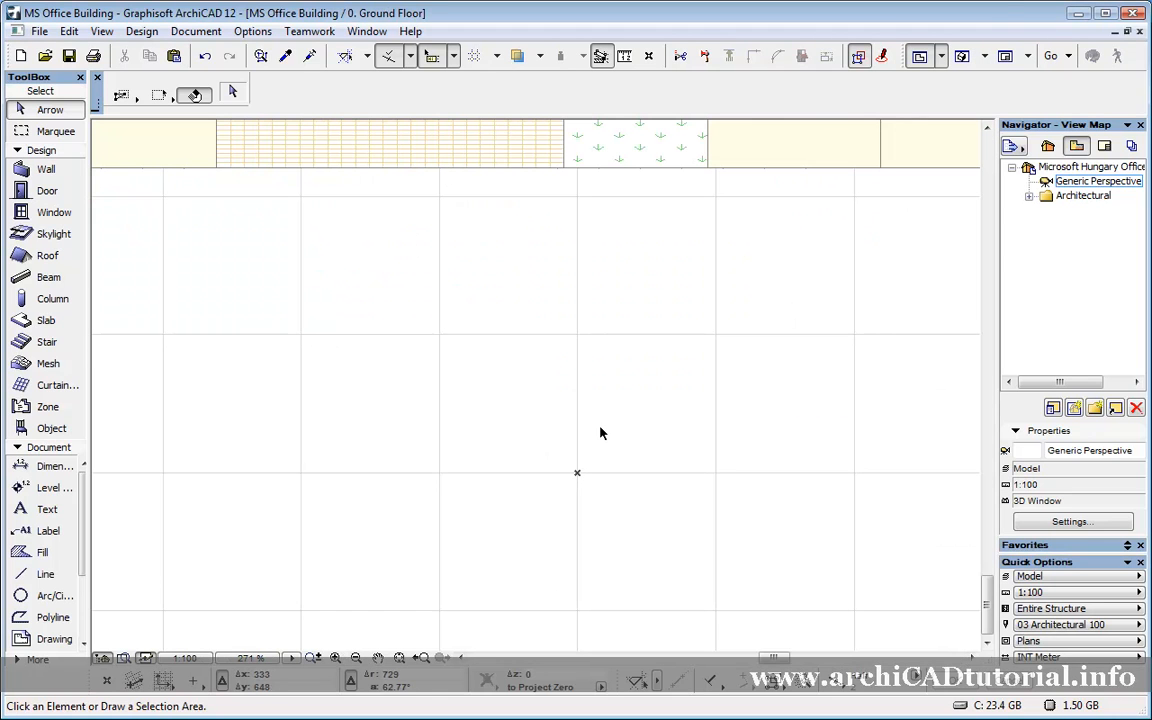
pyautogui.moveTo(681, 291); pyautogui.dragTo(512, 458, button='middle')
pyautogui.scroll(-2, 562, 428)
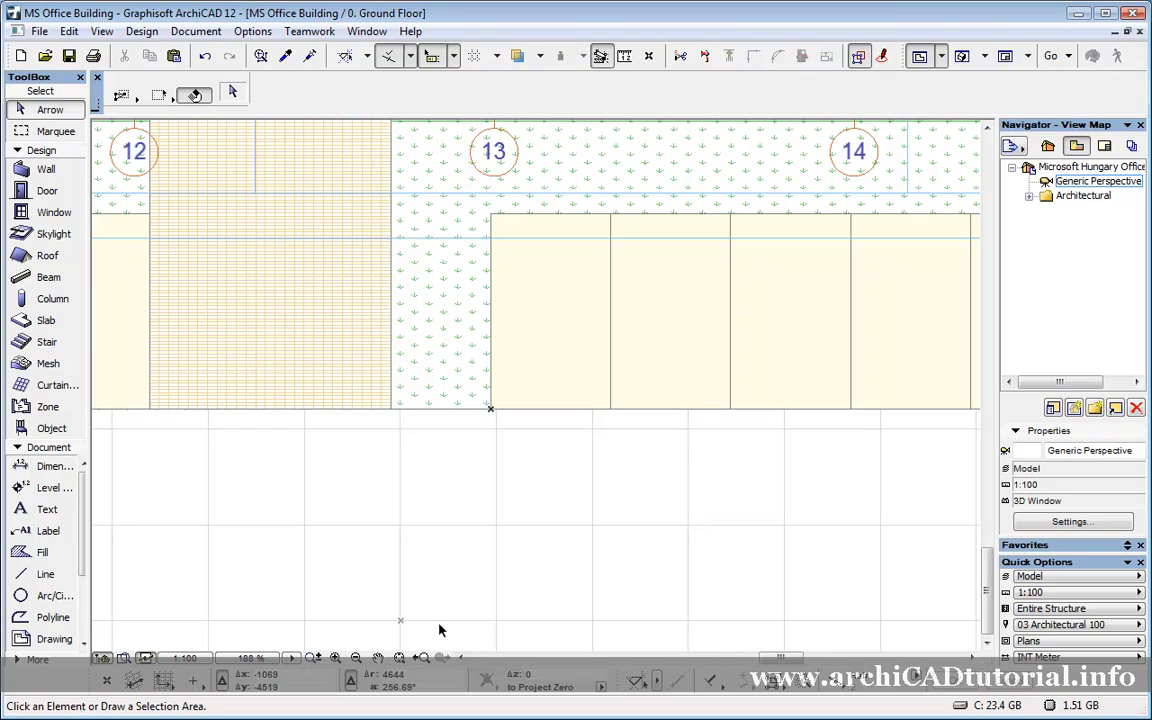
pyautogui.moveTo(399, 643); pyautogui.dragTo(442, 550, button='middle')
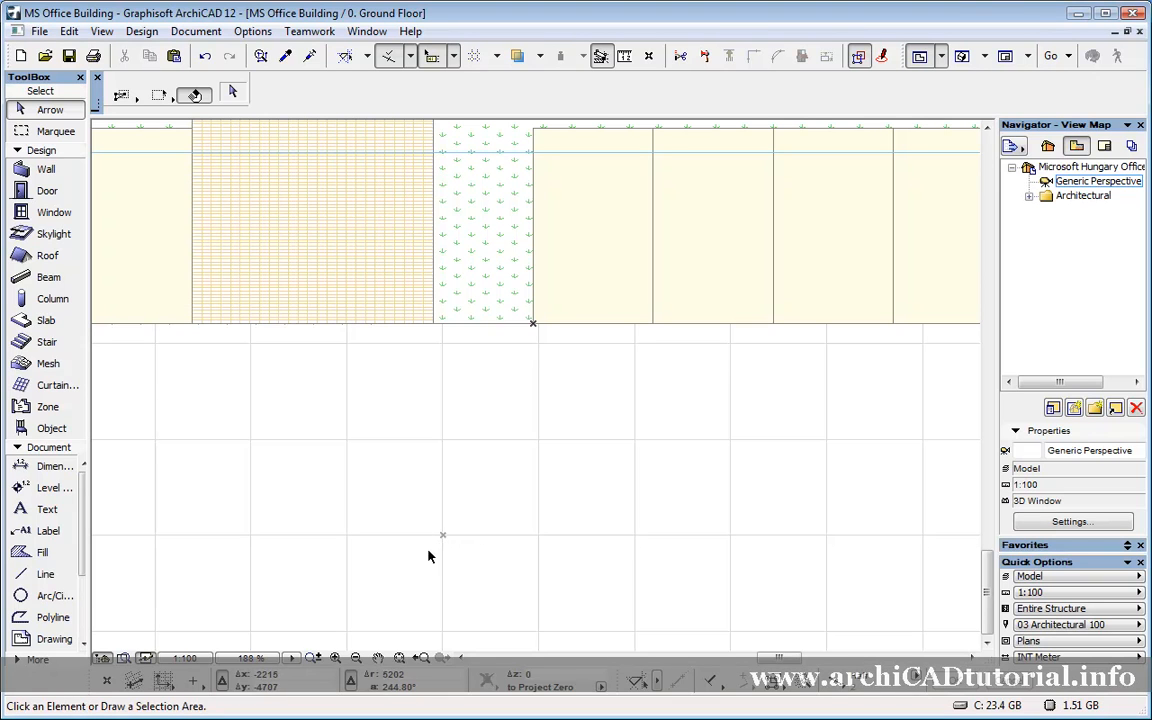
pyautogui.moveTo(553, 393); pyautogui.dragTo(507, 453, button='middle')
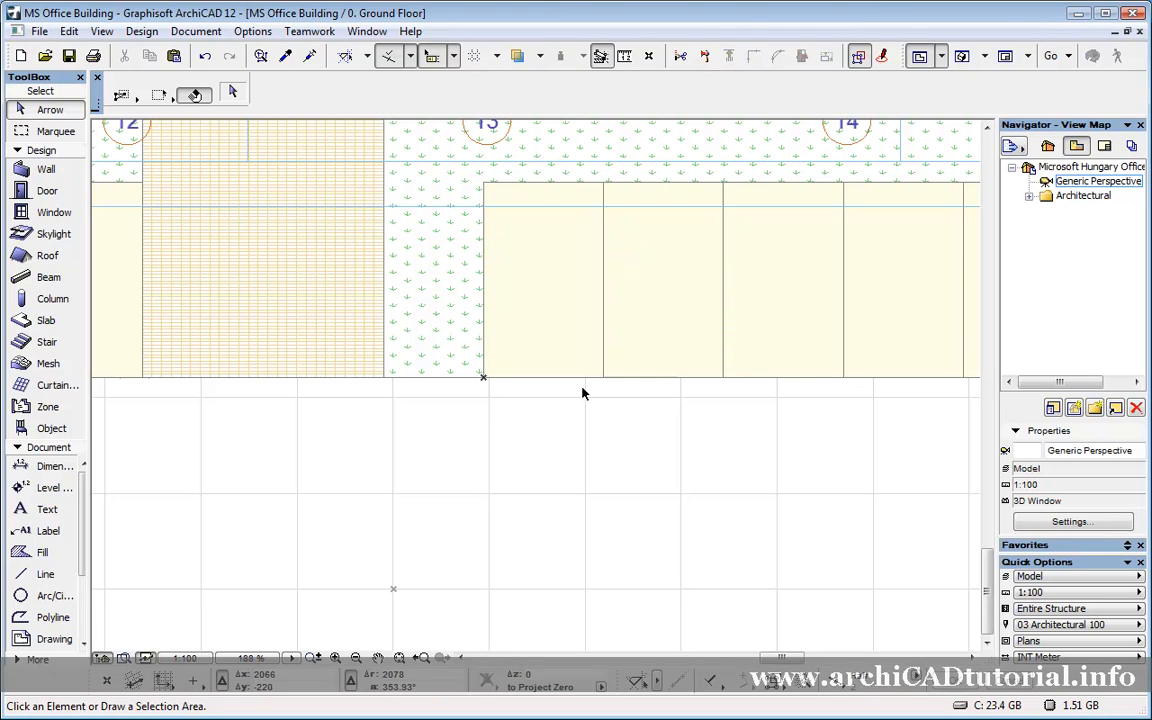
# Select the first parking divider line beside grid line 13 and try stretching it from its lower and upper endpoints.
pyautogui.click(603, 370)
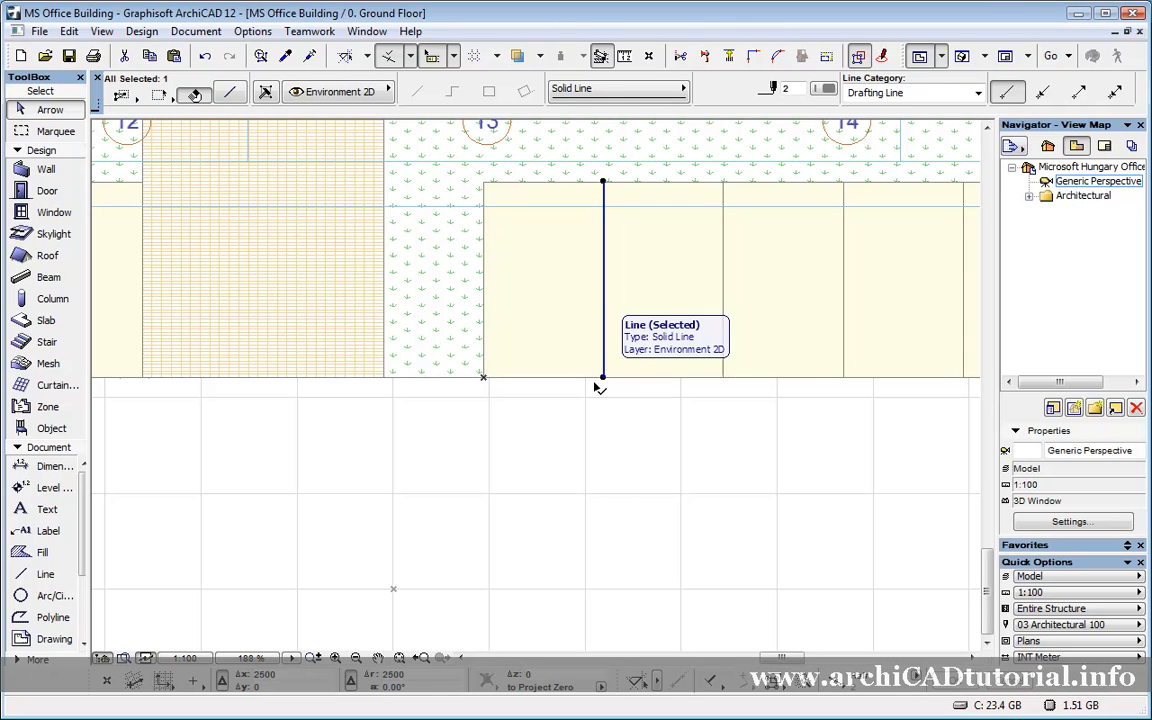
pyautogui.click(549, 407)
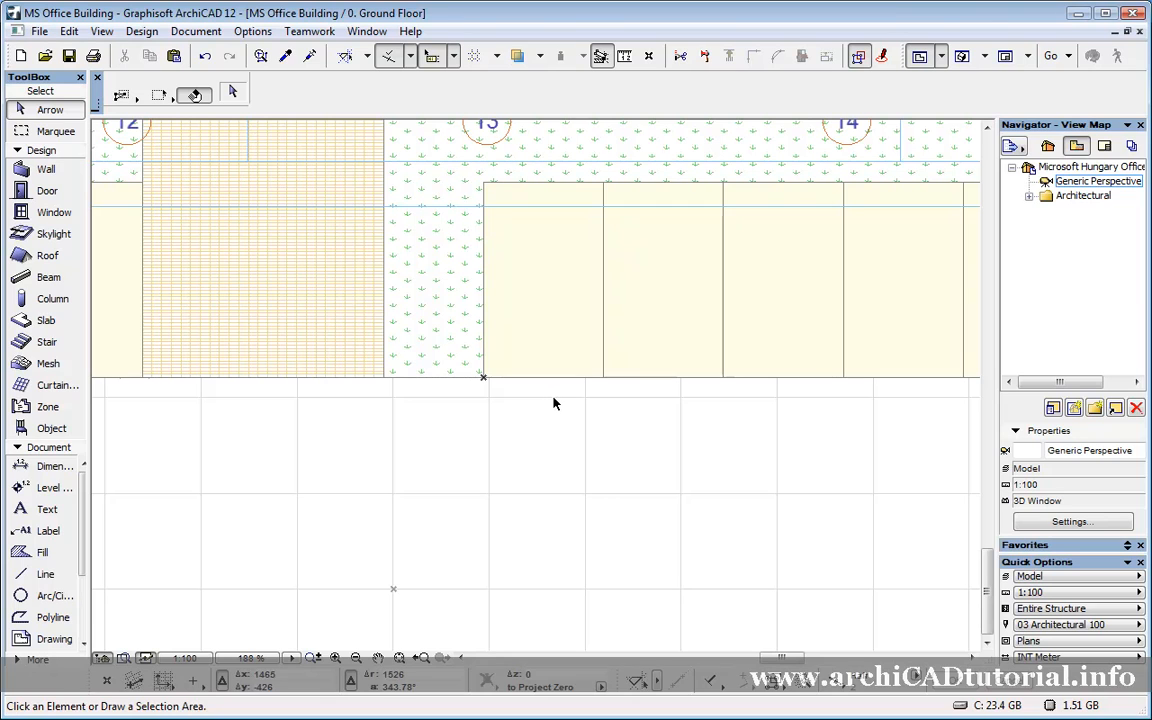
pyautogui.click(604, 360)
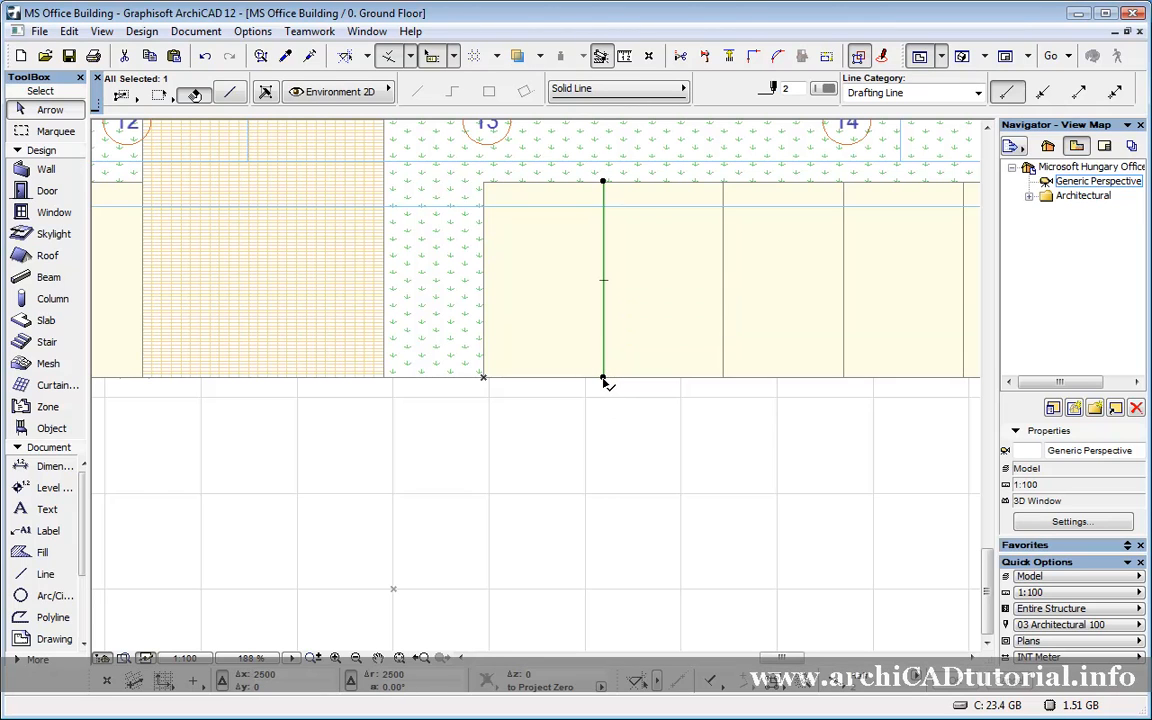
pyautogui.click(604, 380)
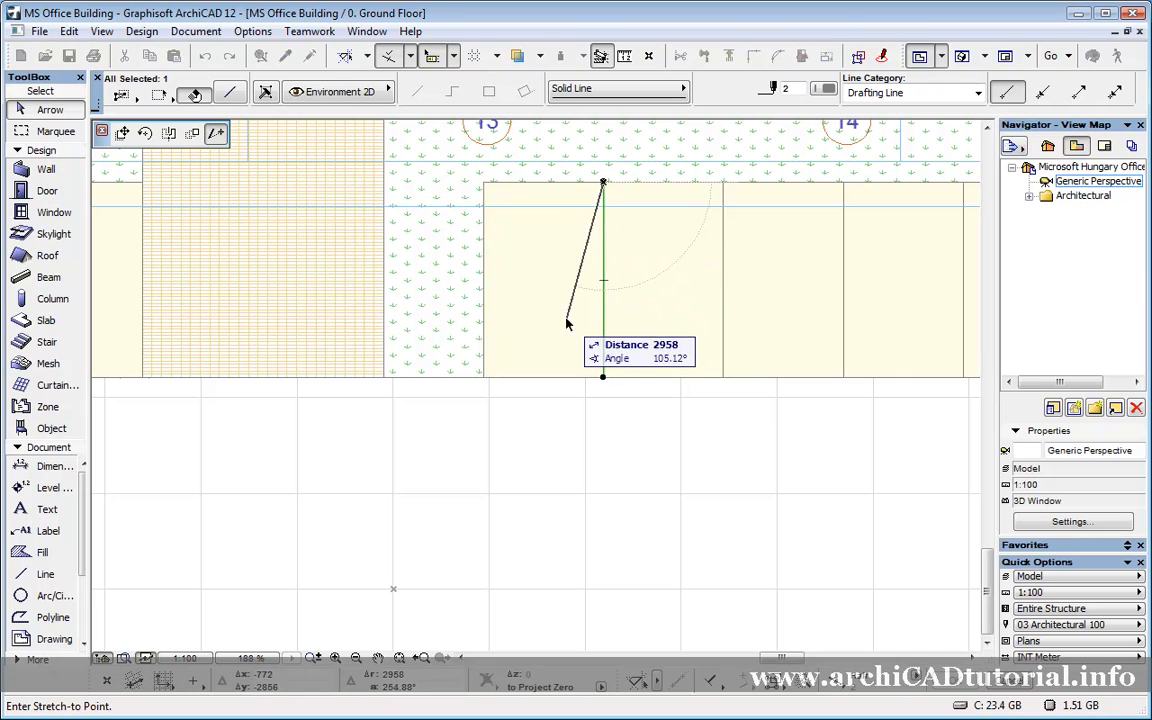
pyautogui.rightClick(665, 342)
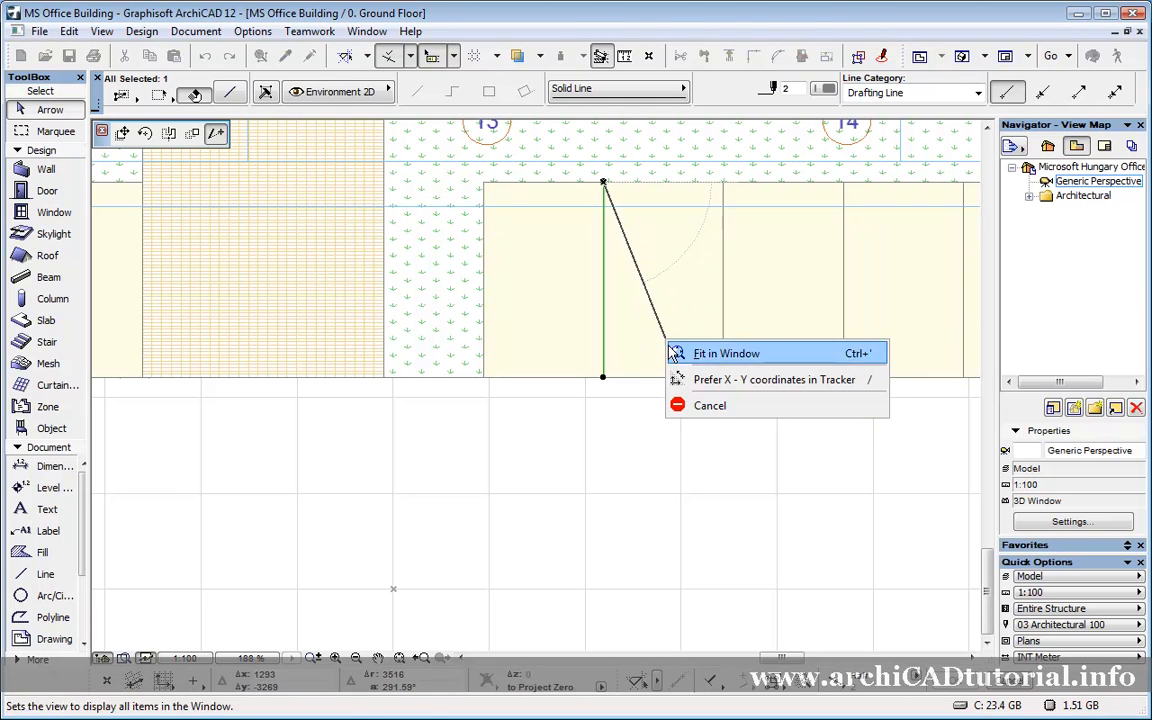
pyautogui.click(712, 405)
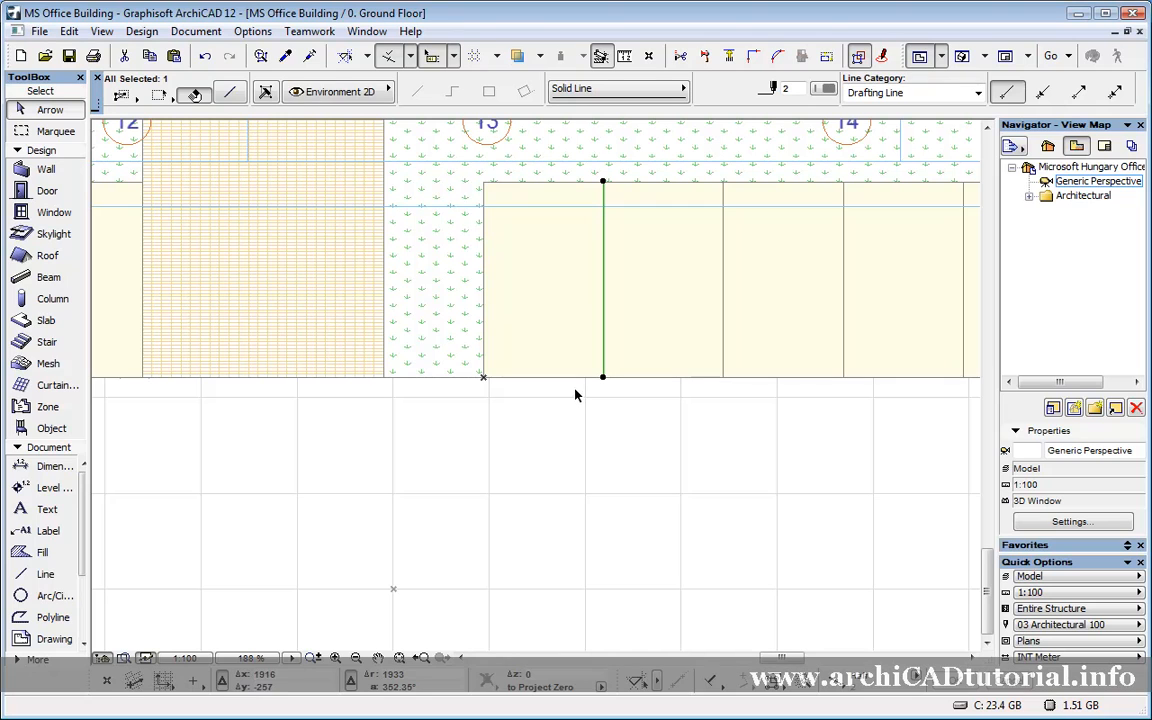
pyautogui.click(604, 185)
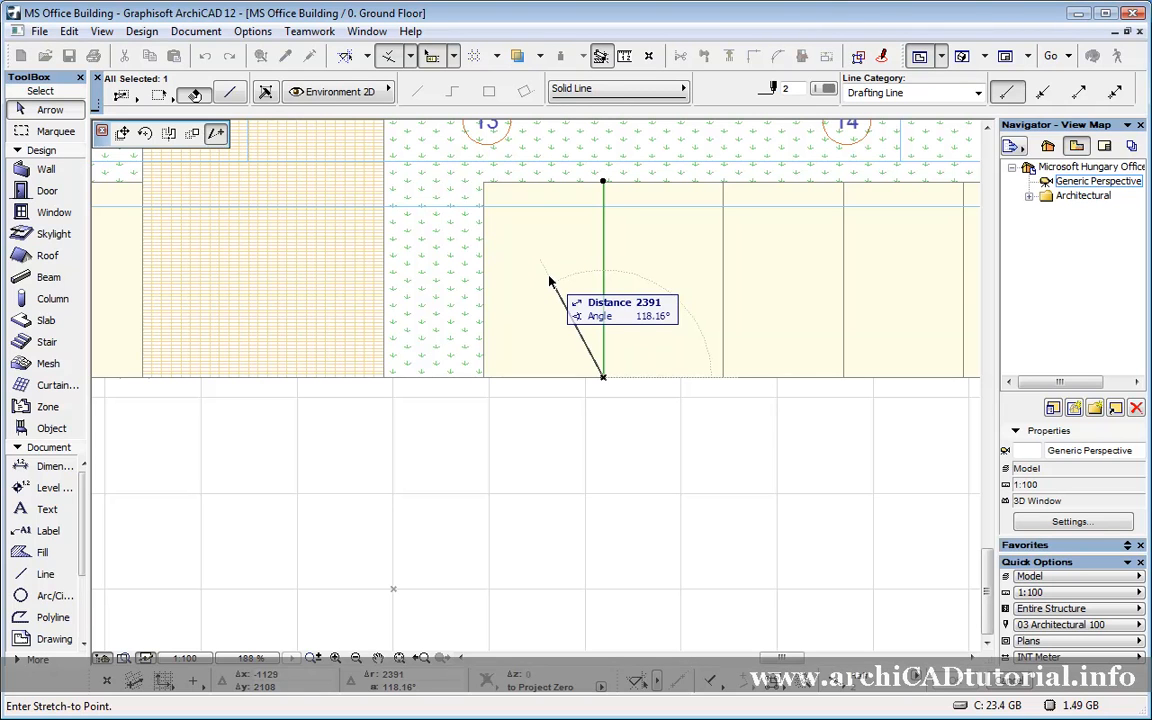
pyautogui.press('Escape')
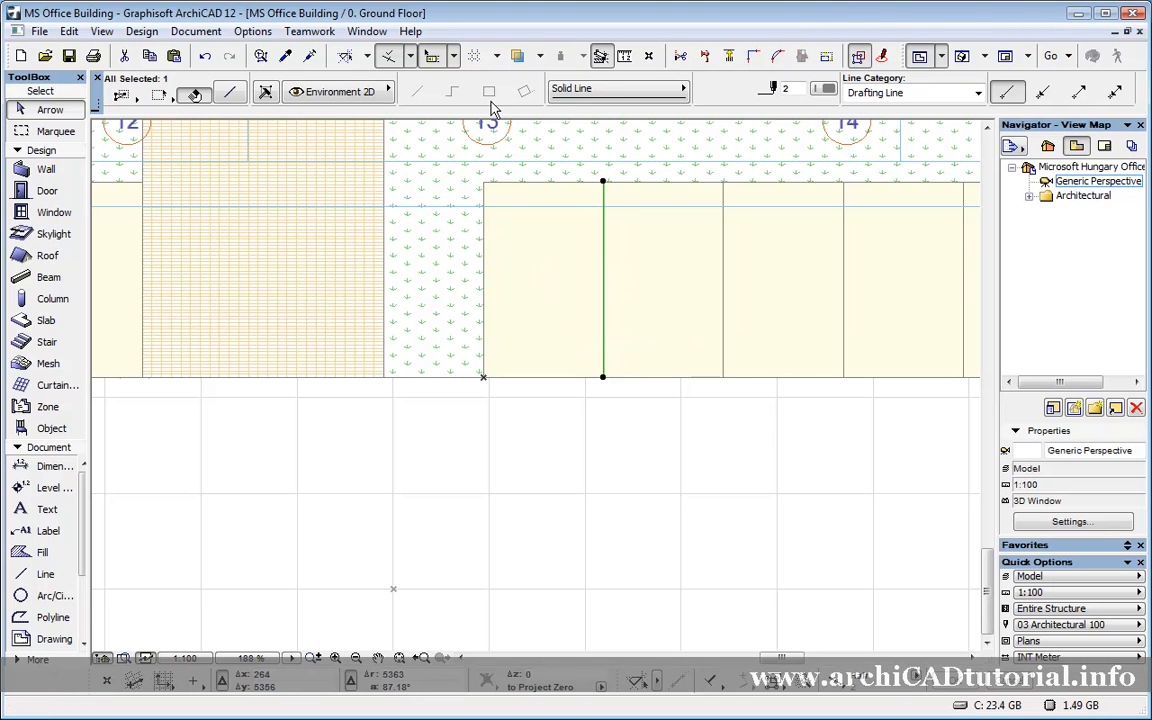
# Switch the Tracker from relative to absolute coordinates.
pyautogui.click(453, 57)
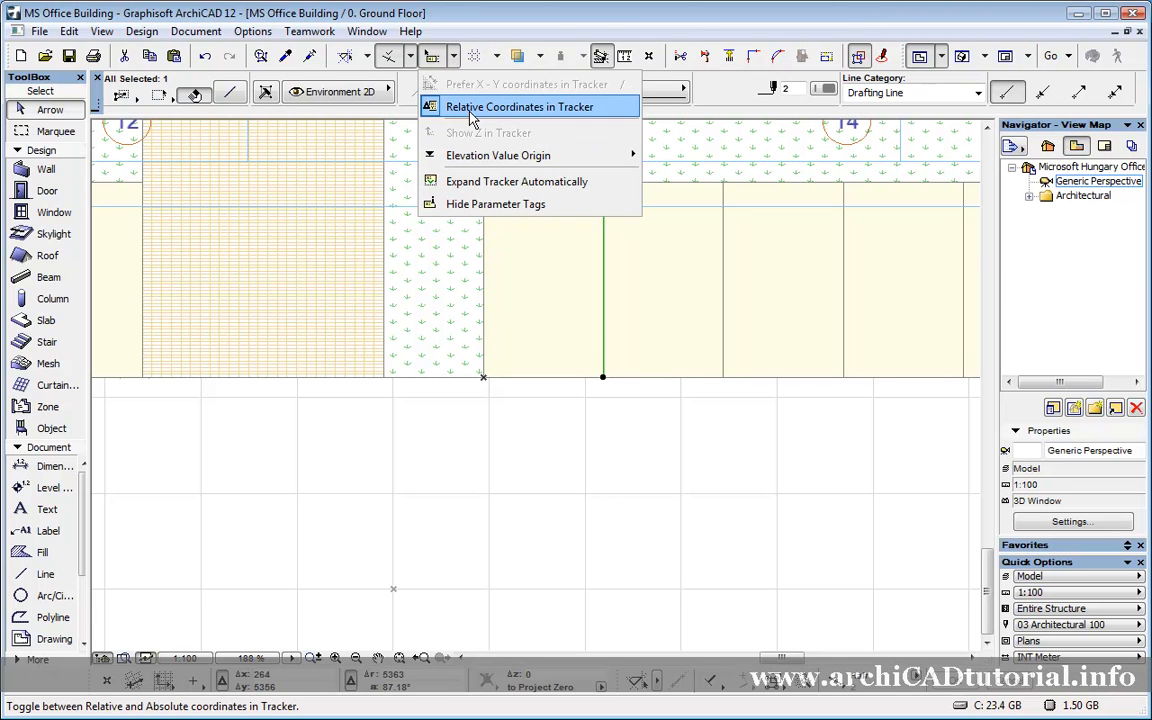
pyautogui.click(603, 118)
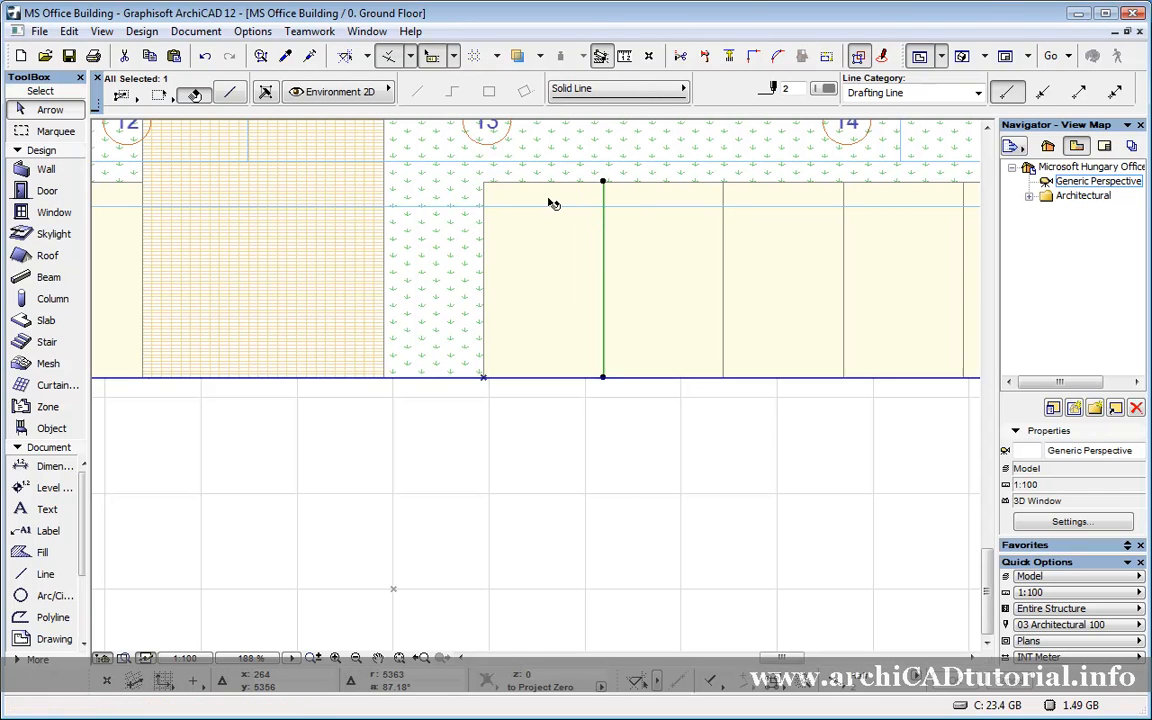
pyautogui.click(453, 56)
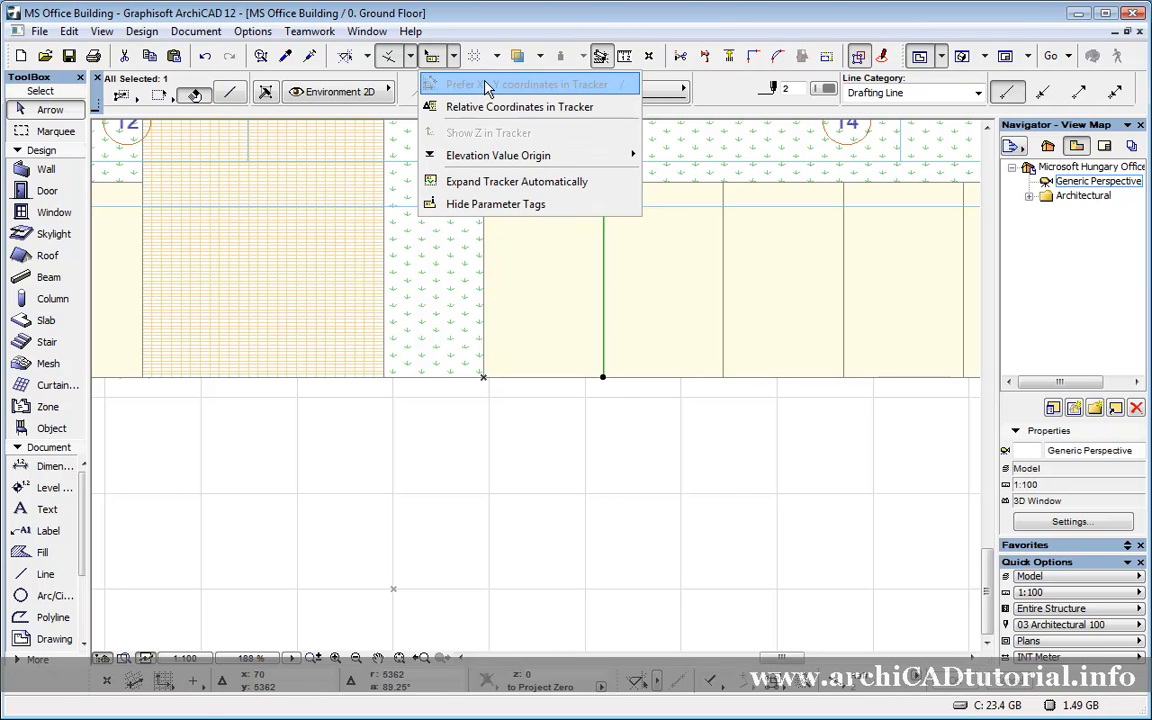
pyautogui.click(568, 412)
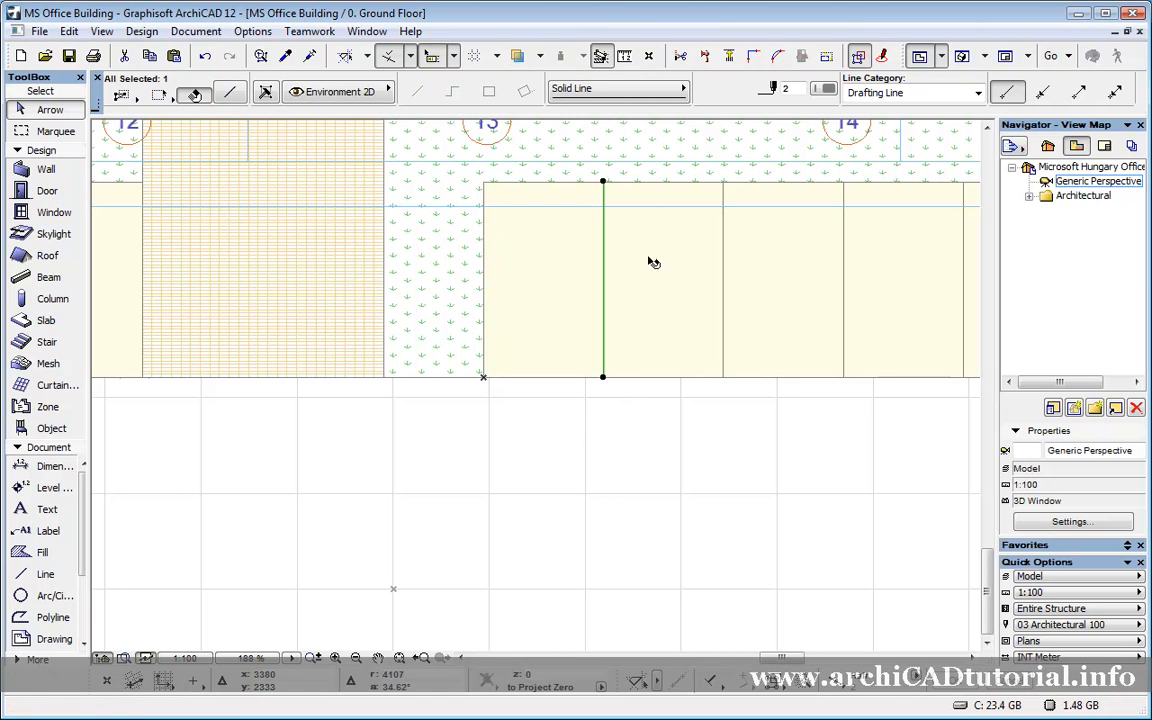
# Stretch the selected divider line's upper endpoint to the absolute position X 0, Y 3000 on the parking block's side edge.
pyautogui.click(603, 183)
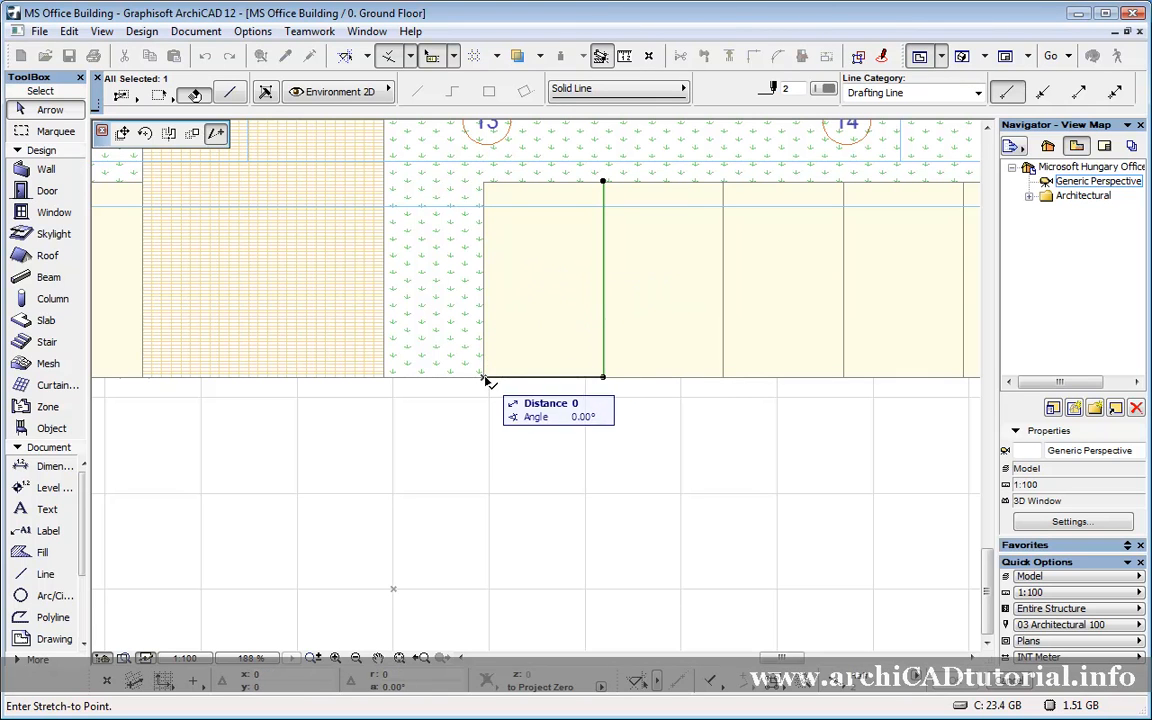
pyautogui.write('y3')
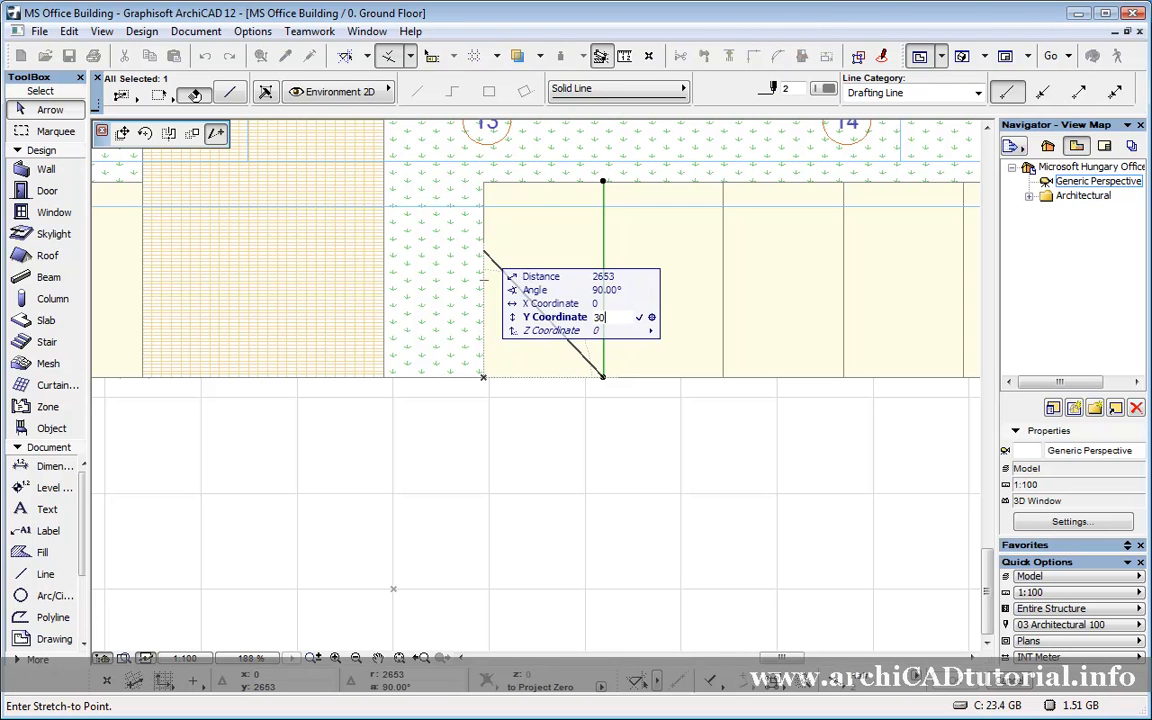
pyautogui.press('Return')
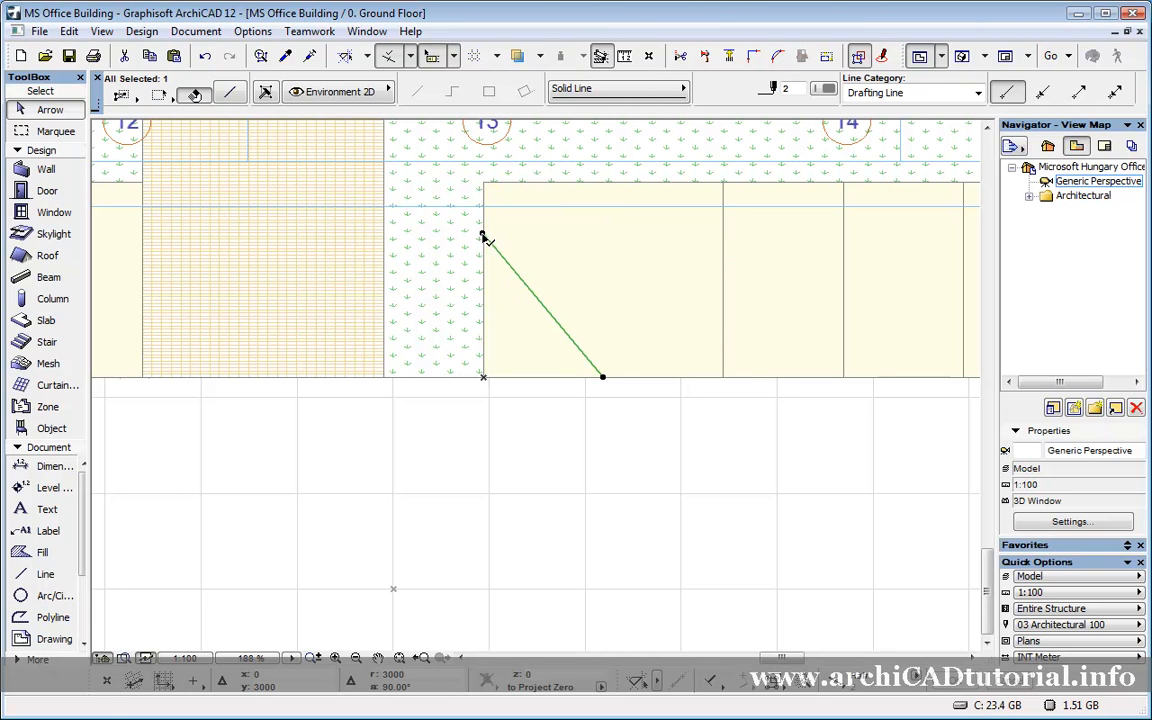
# Stretch the moved endpoint back to the divider's original position on the parking block's upper edge and restore relative coordinates in the Tracker.
pyautogui.click(483, 236)
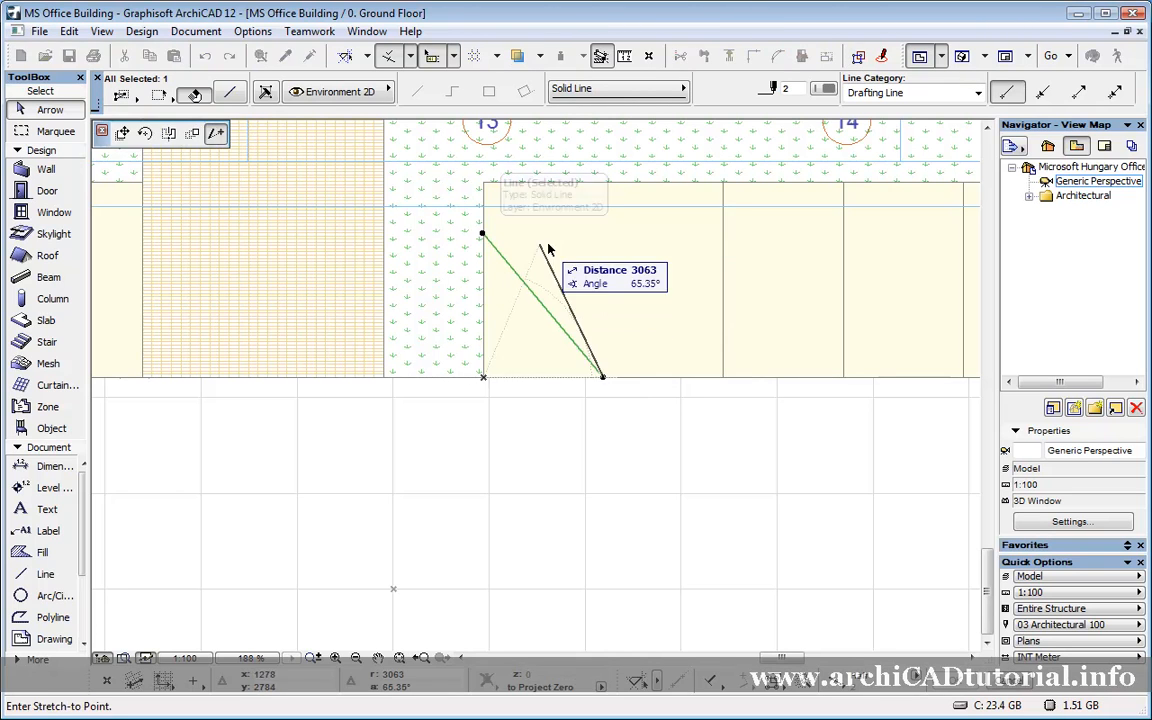
pyautogui.click(604, 185)
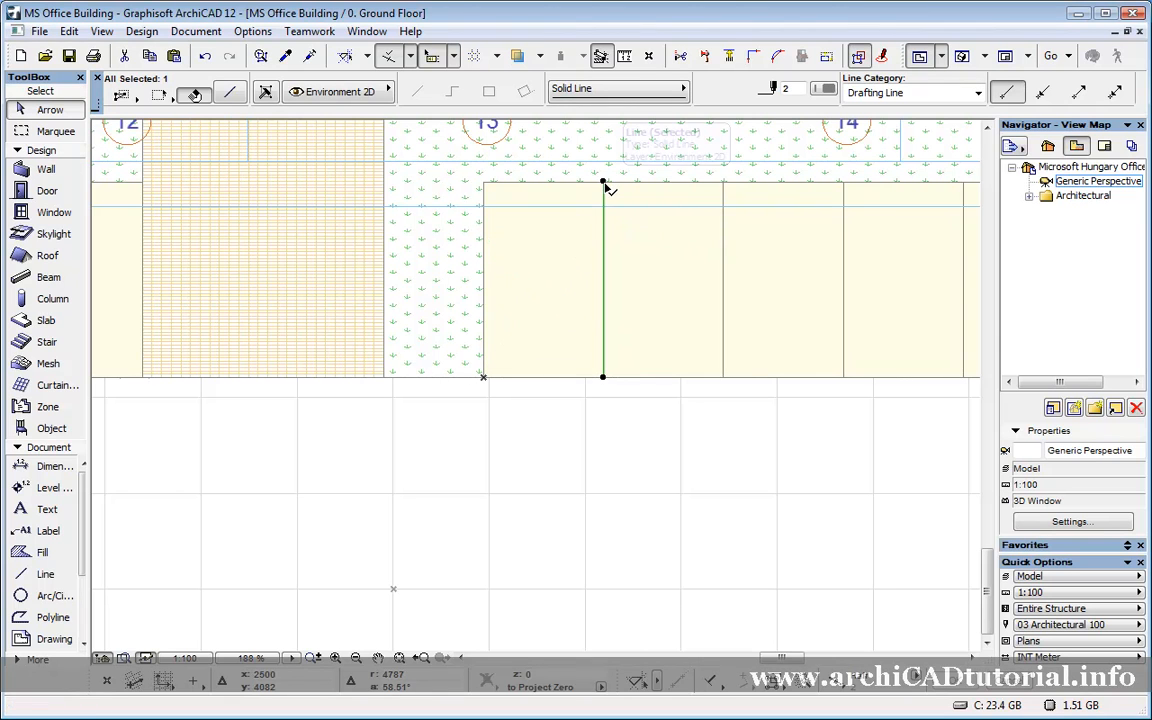
pyautogui.click(454, 58)
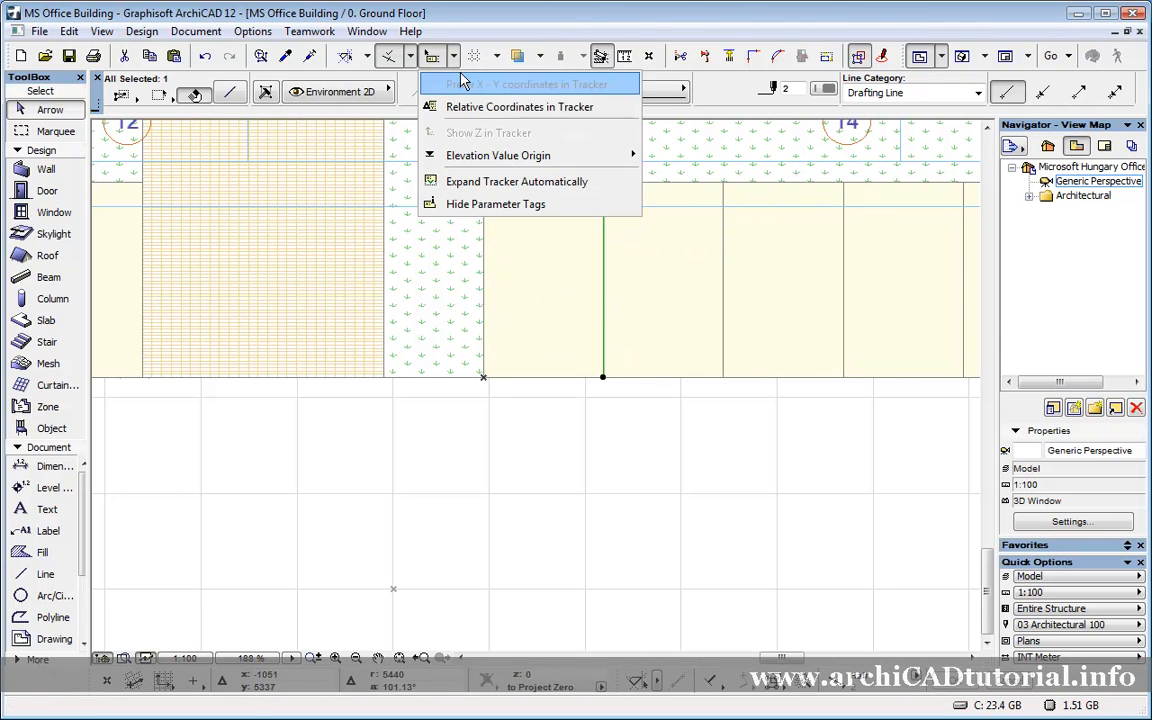
pyautogui.click(505, 107)
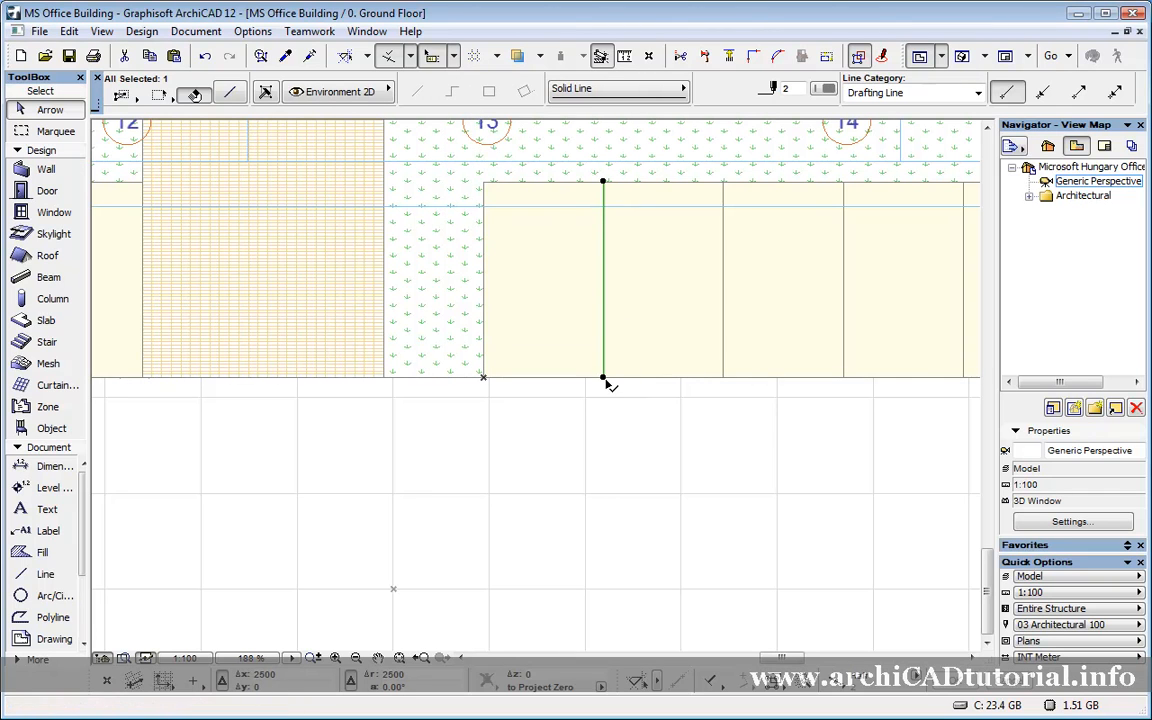
# Try stretching the divider line from its lower endpoint with relative coordinates and clear the selection.
pyautogui.click(603, 378)
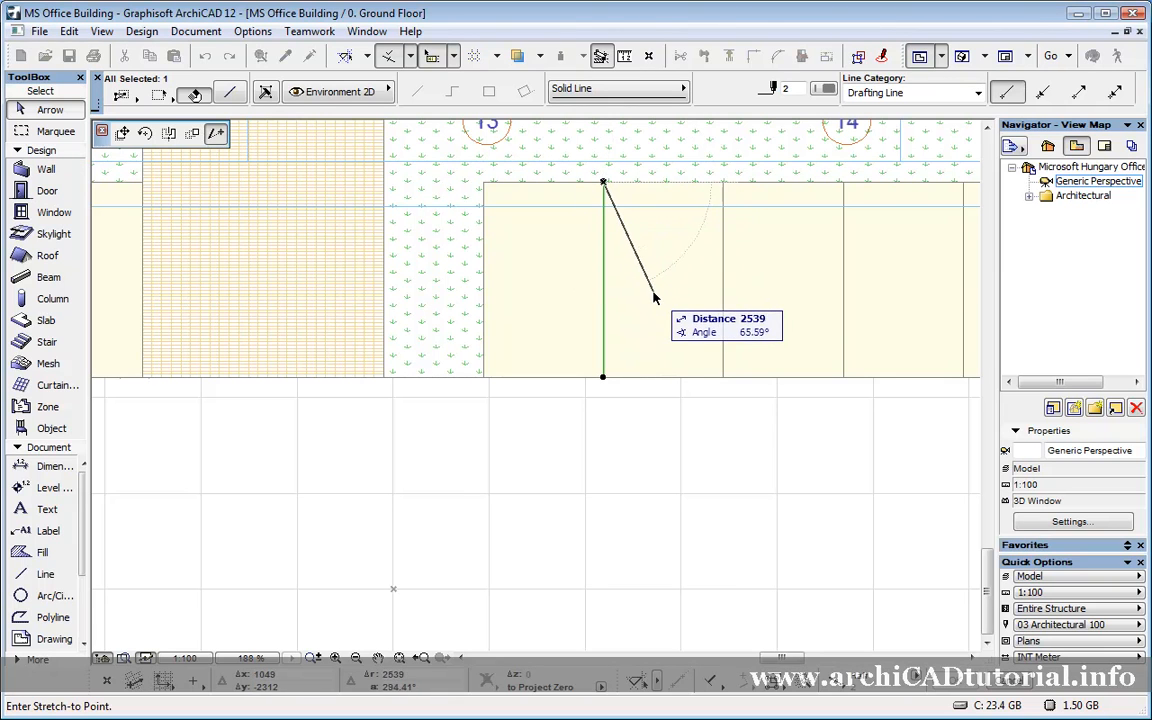
pyautogui.press('Escape')
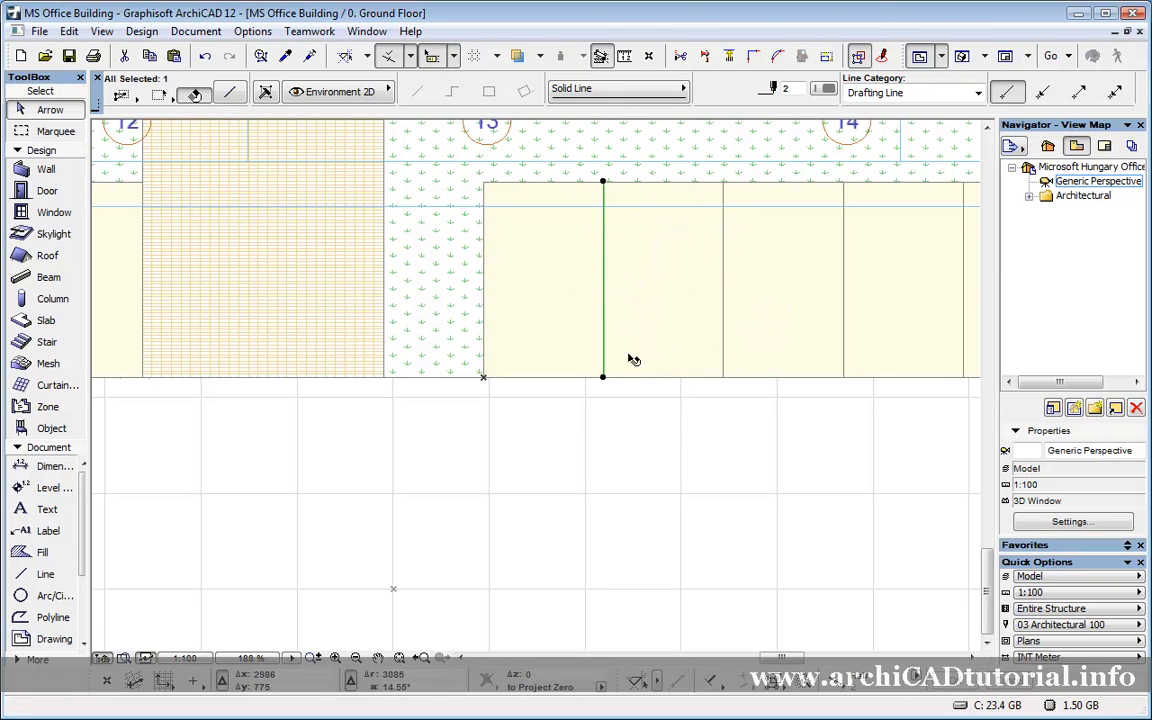
pyautogui.click(588, 411)
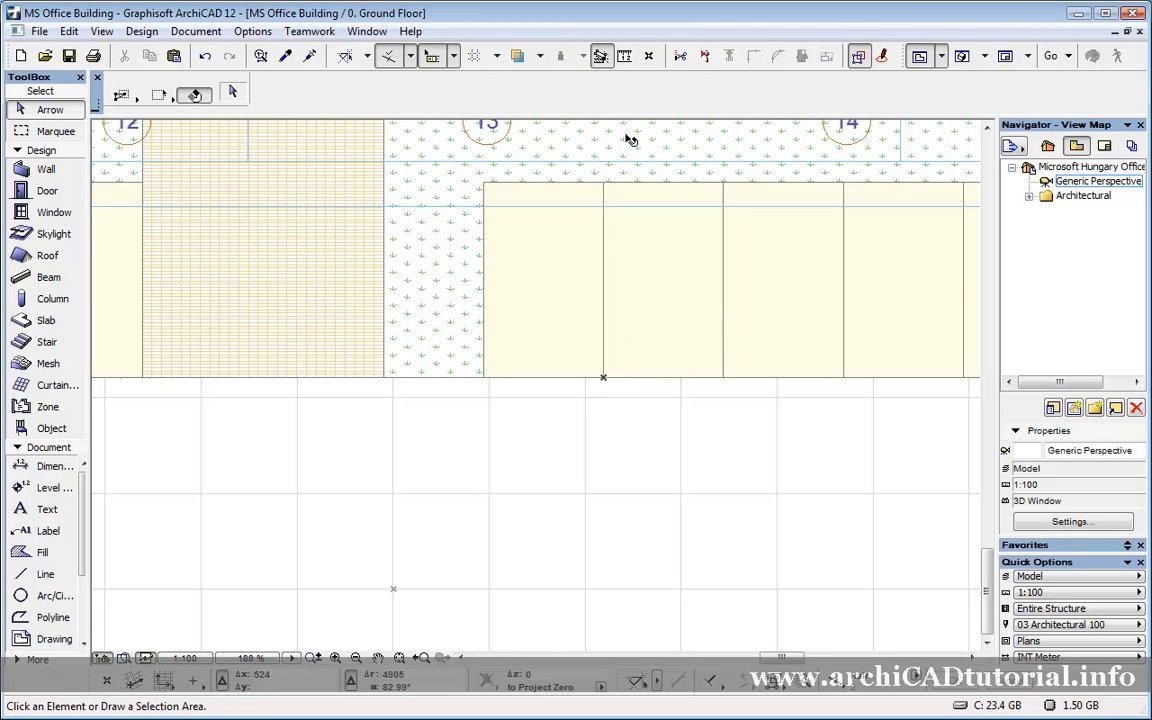
# Set a user origin in the blank area below the planting strip, and relocate it to the parking block's lower corner near grid line 13.
pyautogui.click(650, 60)
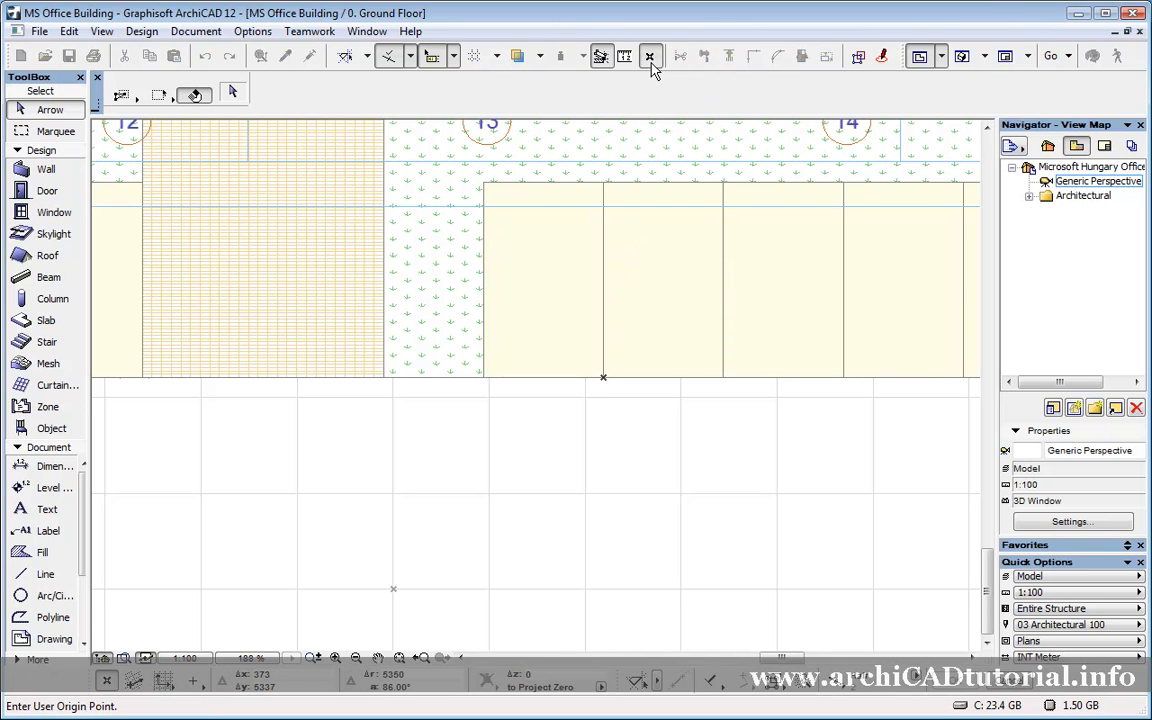
pyautogui.click(432, 447)
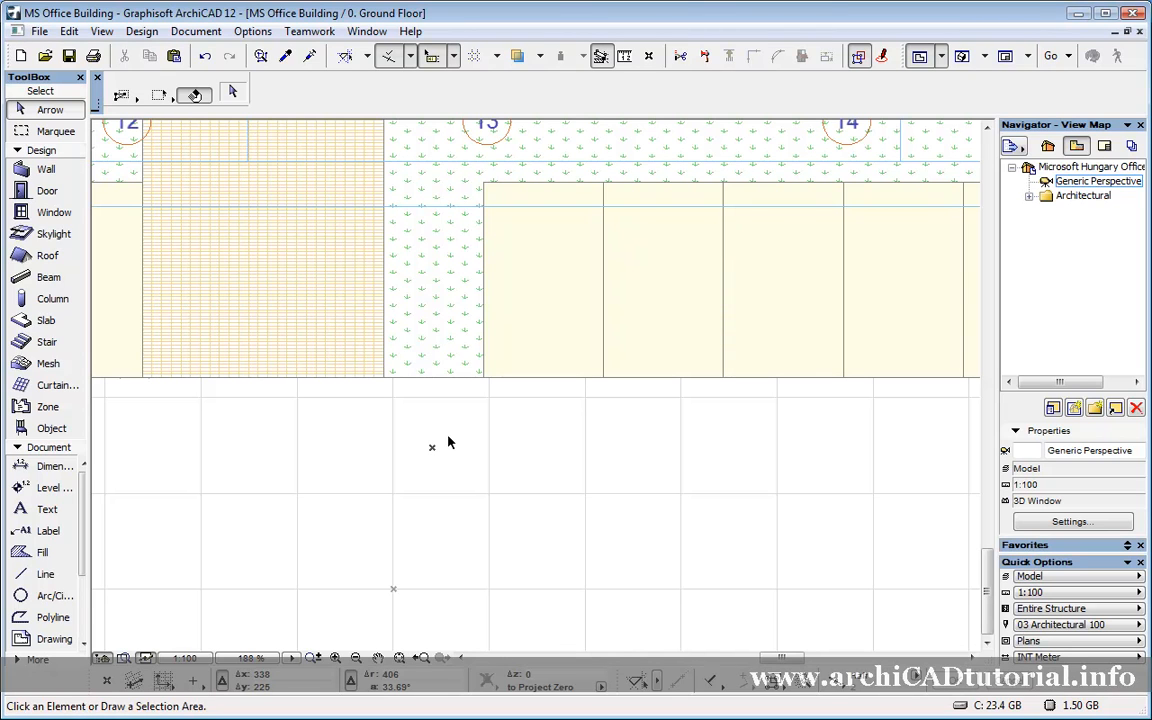
pyautogui.doubleClick(653, 64)
pyautogui.hotkey('alt', 'shift')
# Select the first parking divider and try stretching its upper endpoint relative to a temporary origin at the parking block's upper corner.
pyautogui.click(606, 333)
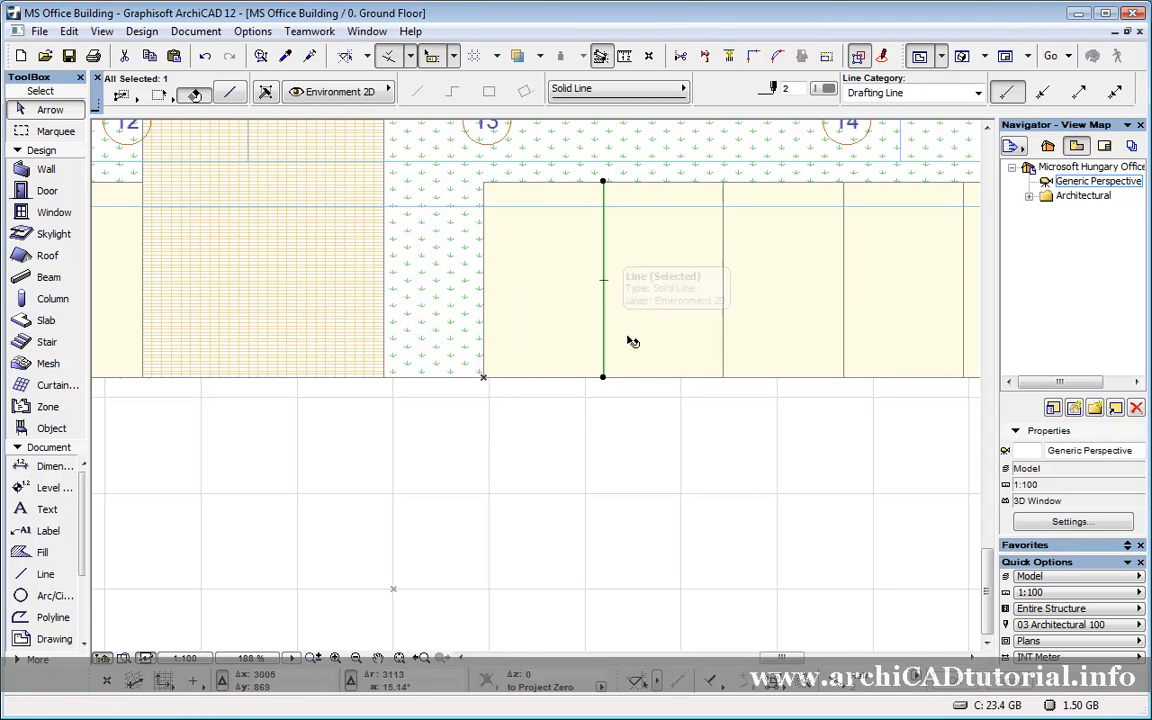
pyautogui.click(603, 183)
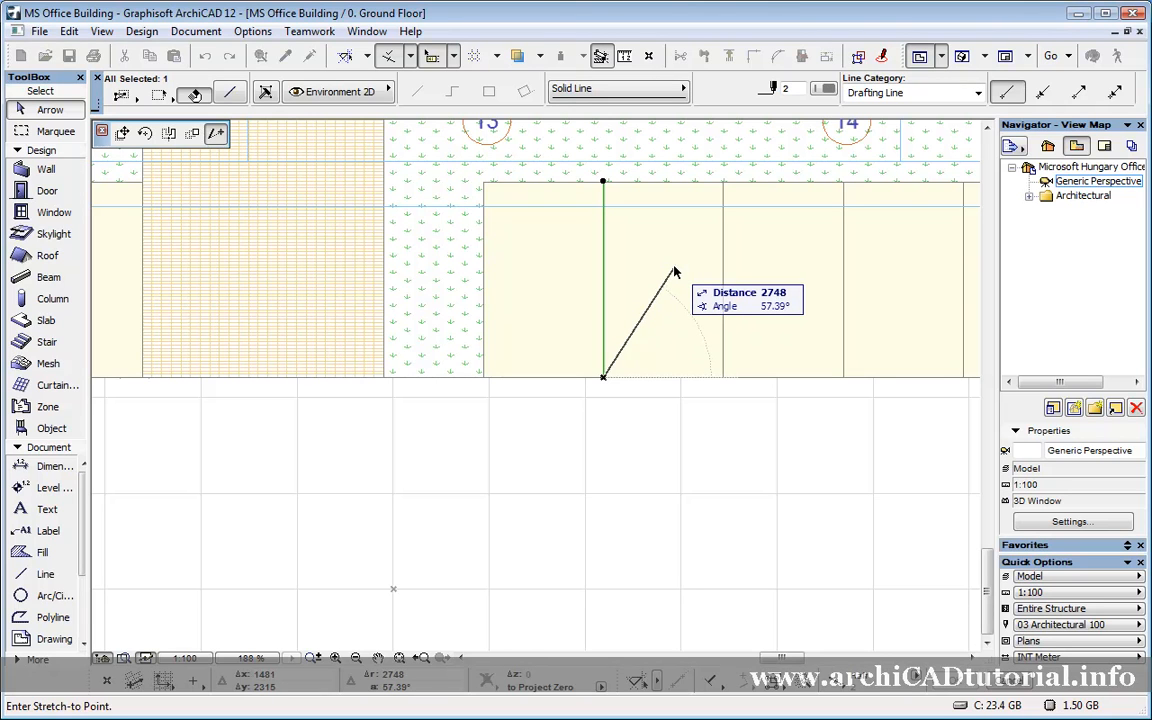
pyautogui.click(483, 186)
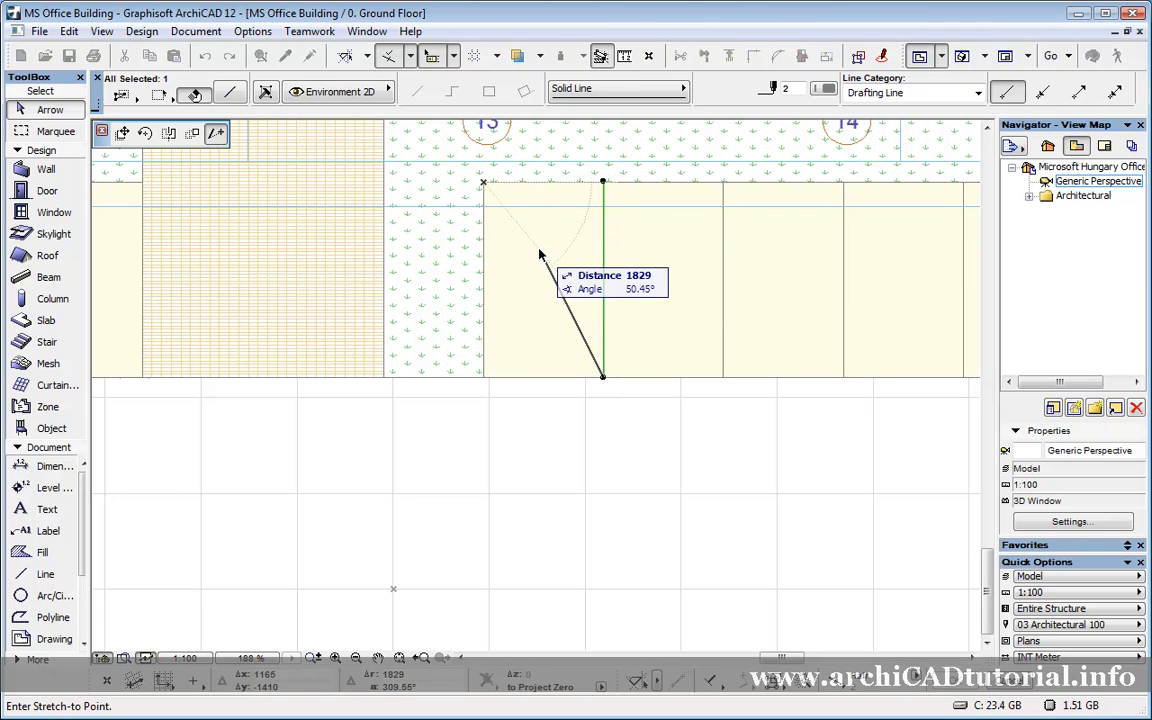
pyautogui.click(643, 251)
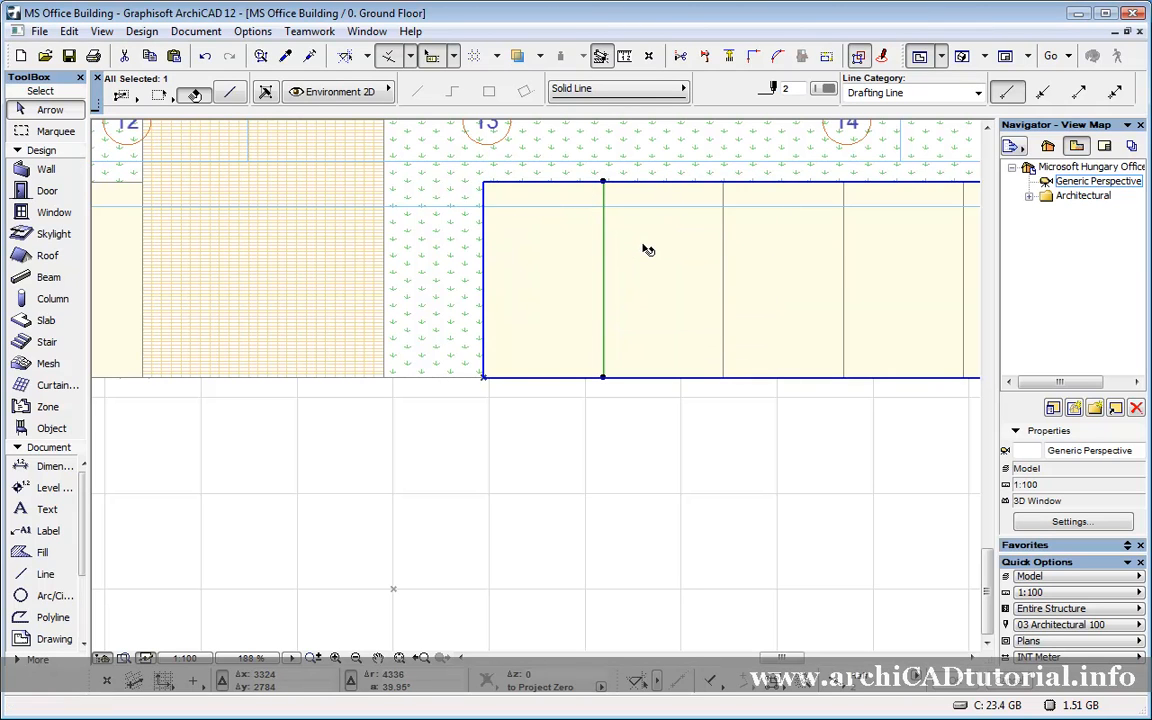